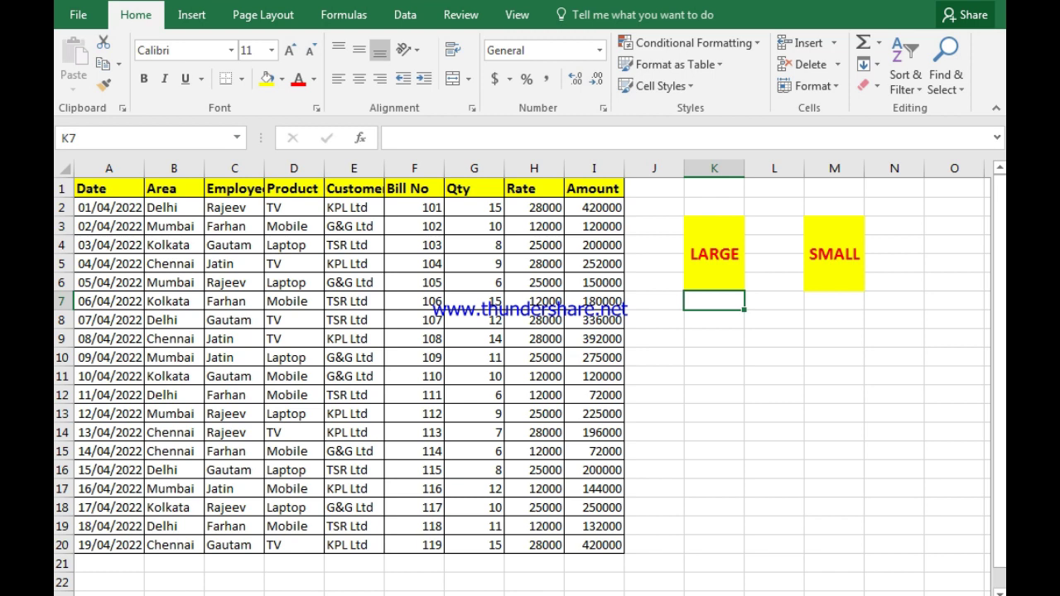
Enter =LARGE(H2:H20,1) in K8 to return 28000, then check the Rate cells down to H20
left_click(835, 301)
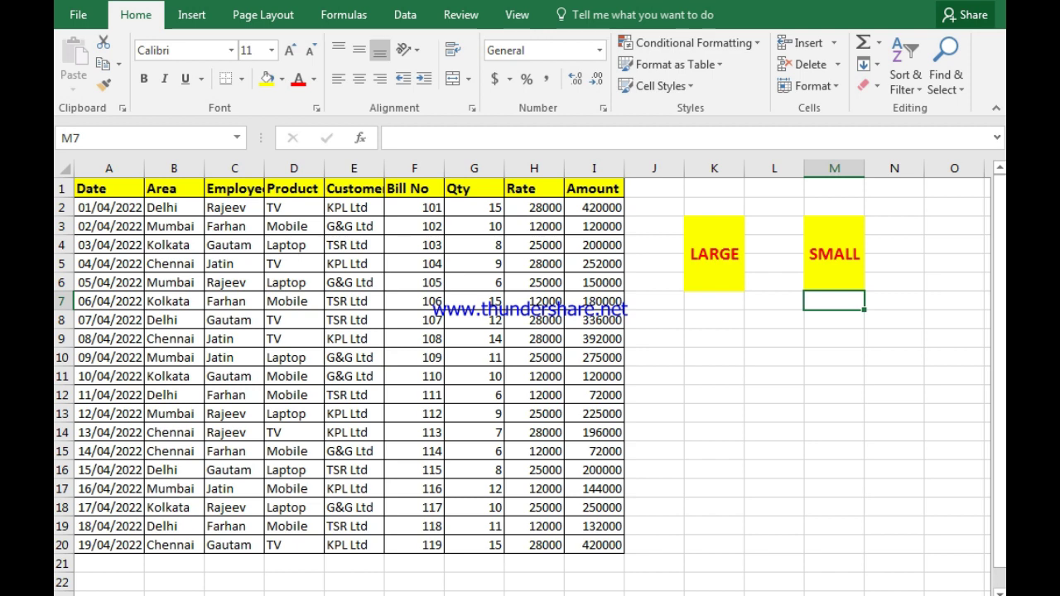
left_click(714, 320)
type("=L")
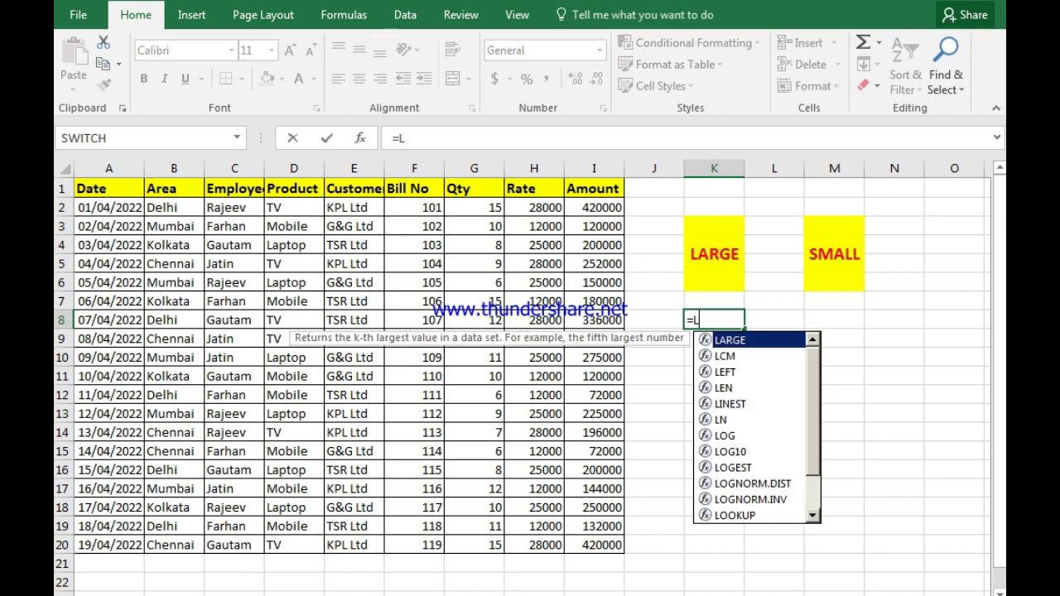
type("ARGE")
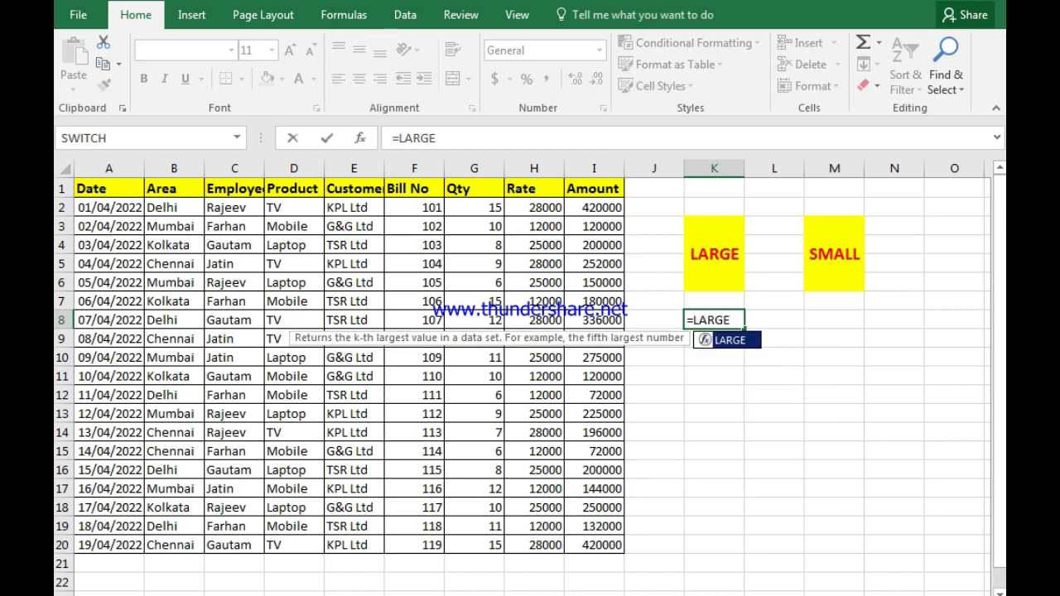
type("(")
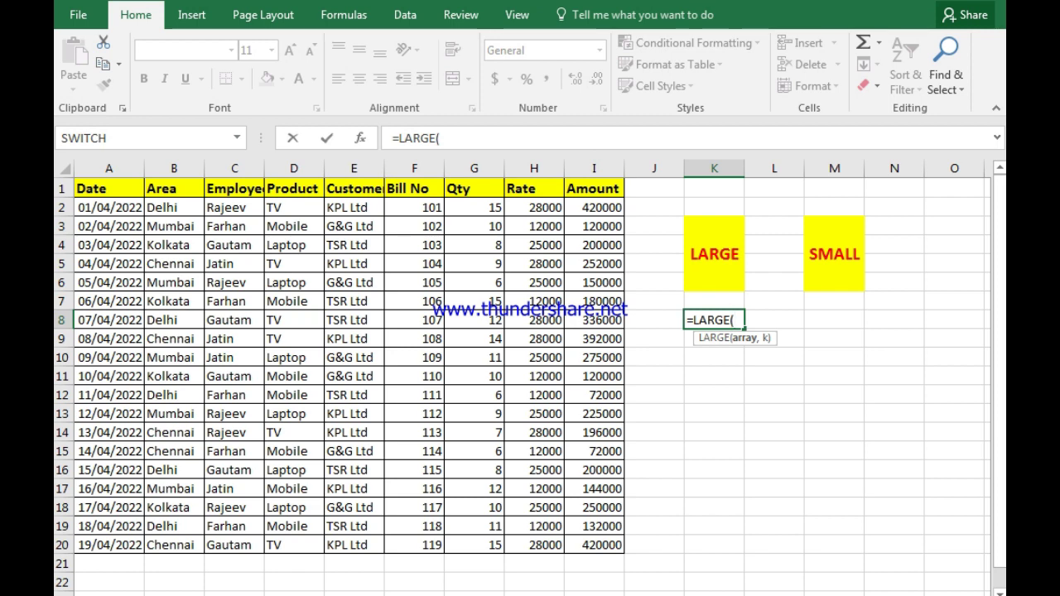
left_click_drag(534, 207, 547, 548)
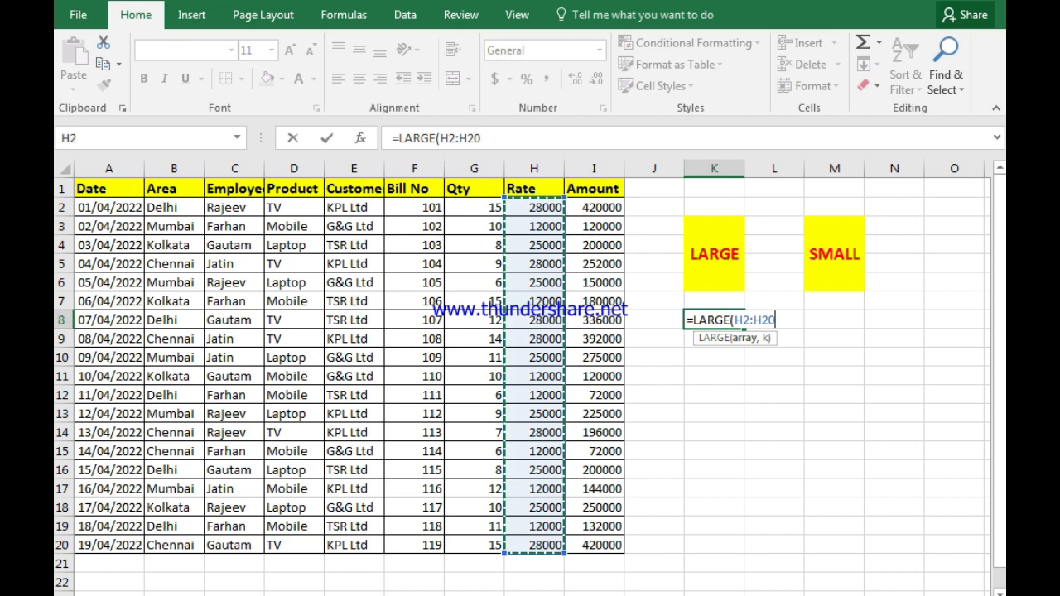
type(",")
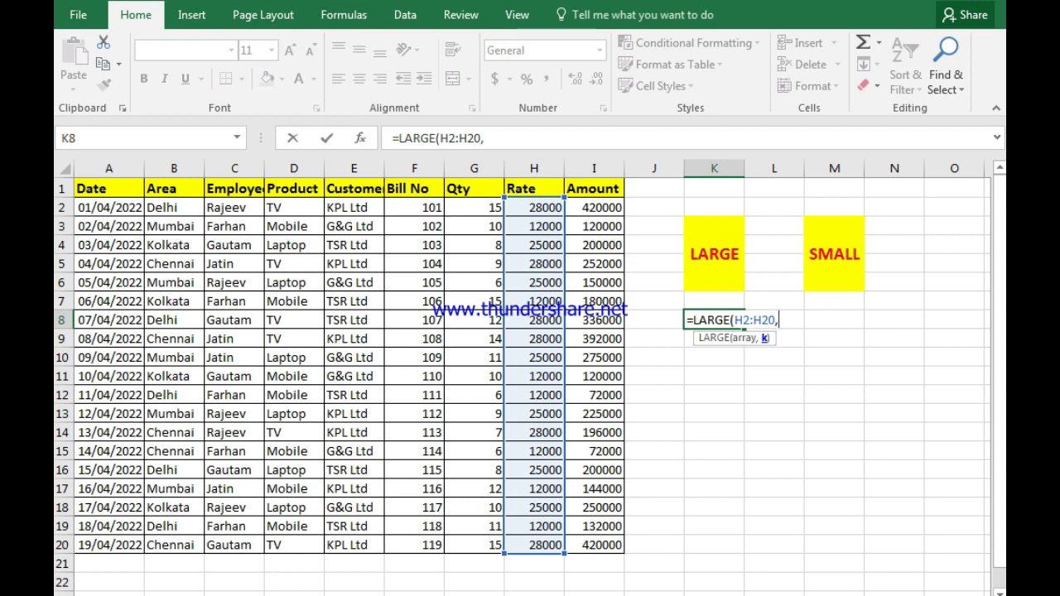
type("1")
type(")")
key("Return")
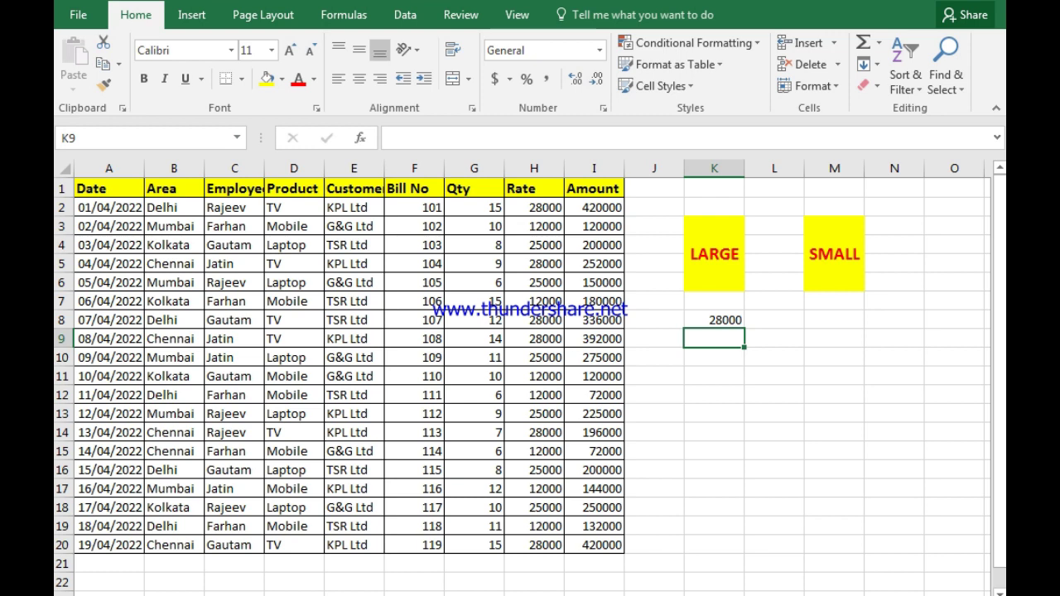
left_click(534, 264)
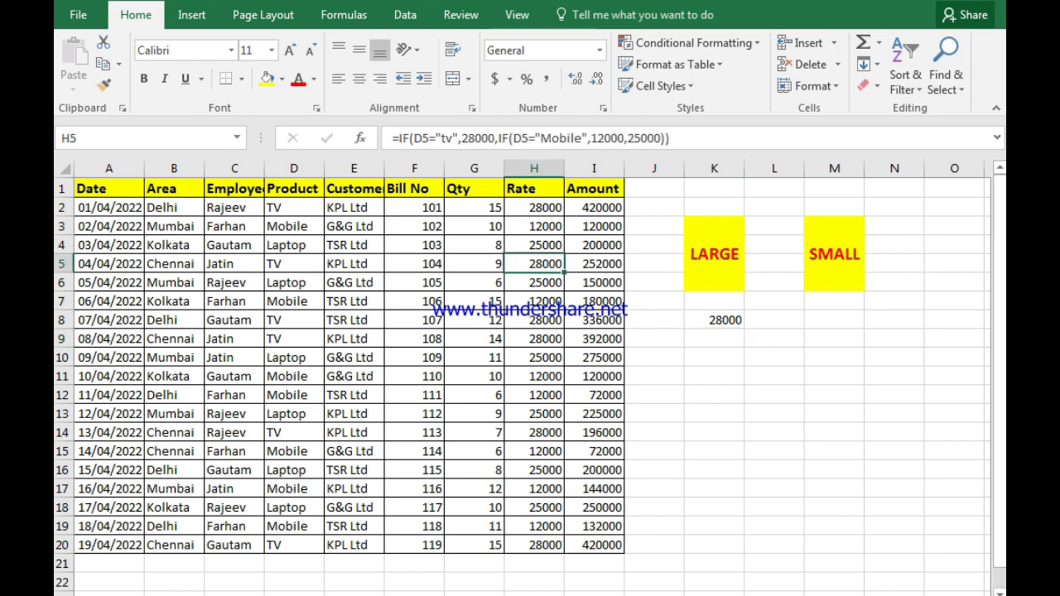
key("ctrl+Down")
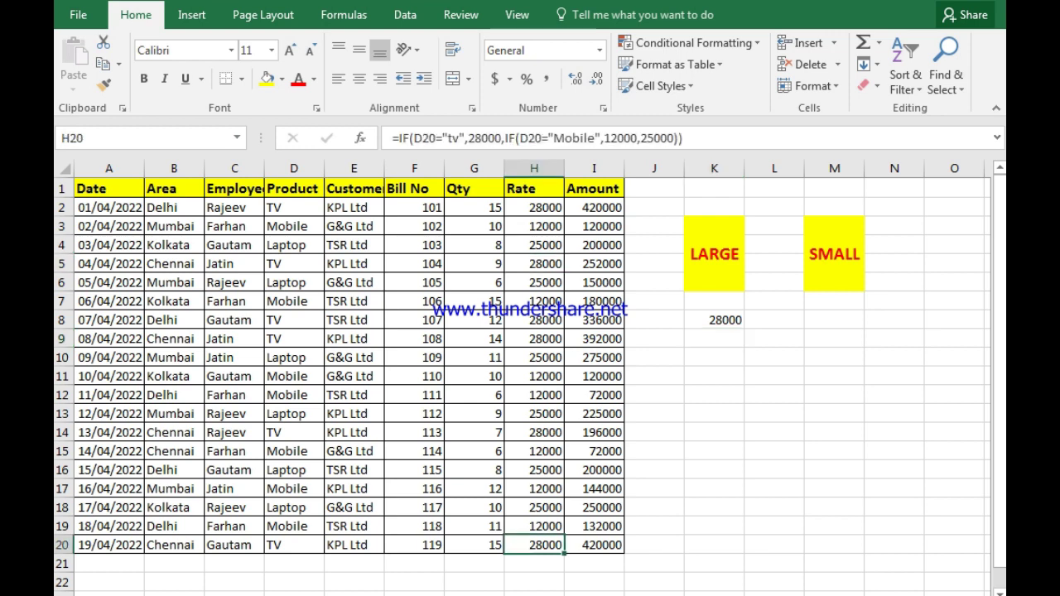
Enter =LARGE(H2:H20,2) in K9, returning the second-highest Rate, 28000
left_click(714, 338)
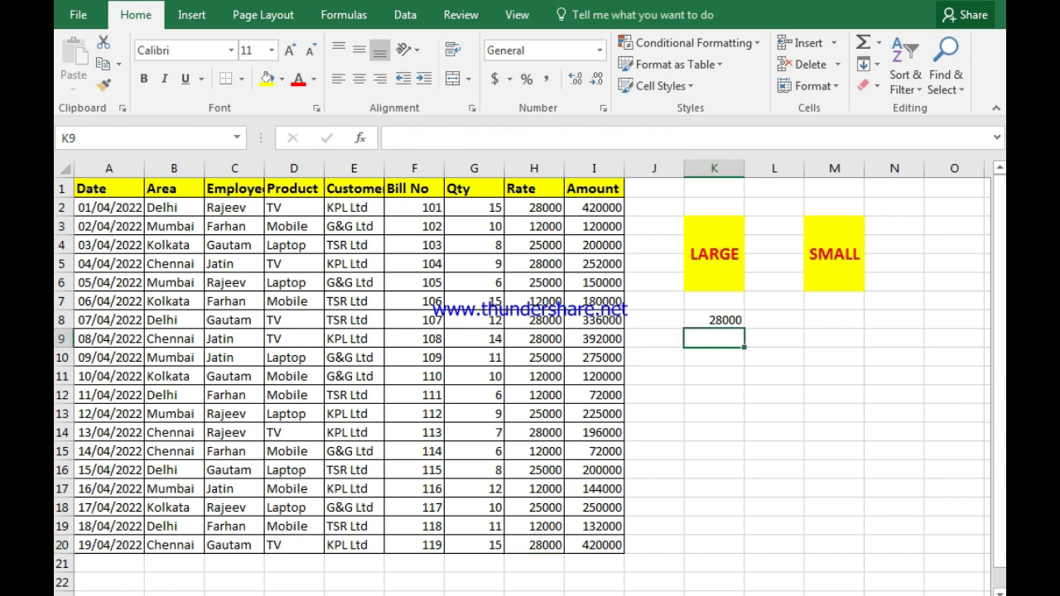
type("=L")
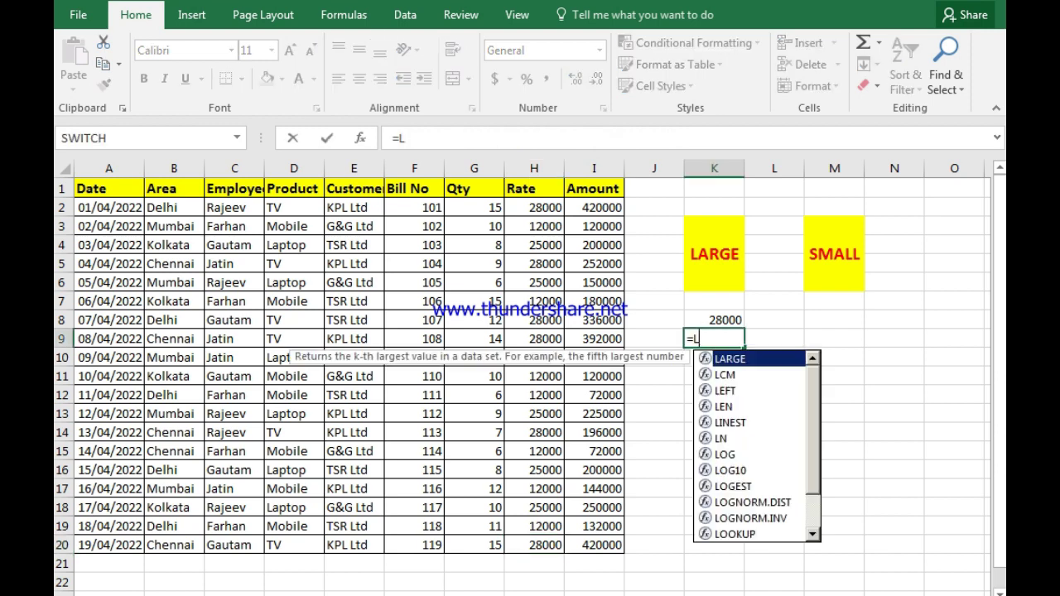
type("ARGE")
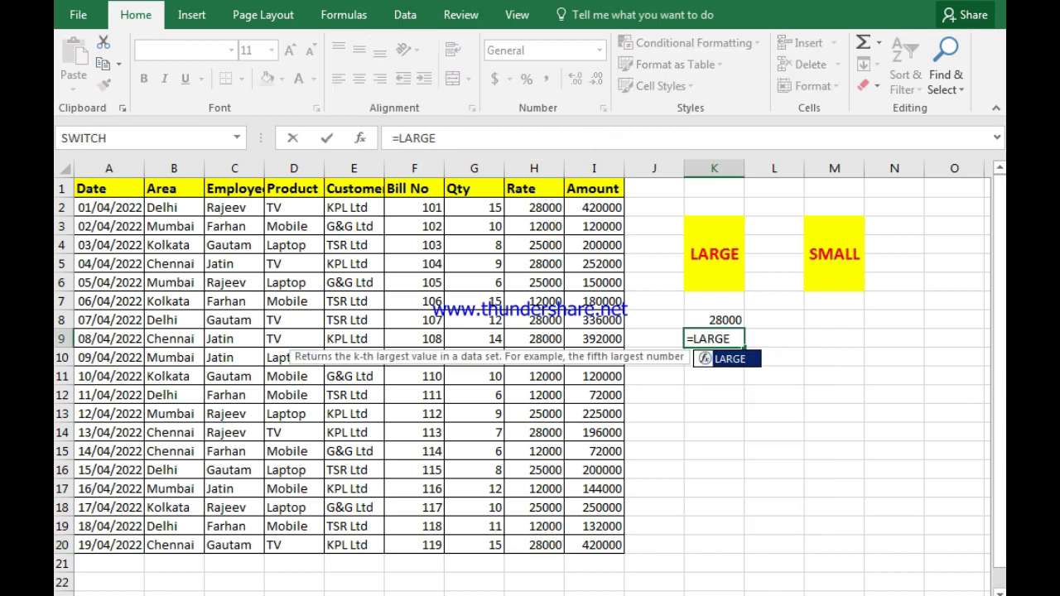
type("(")
left_click_drag(534, 207, 535, 545)
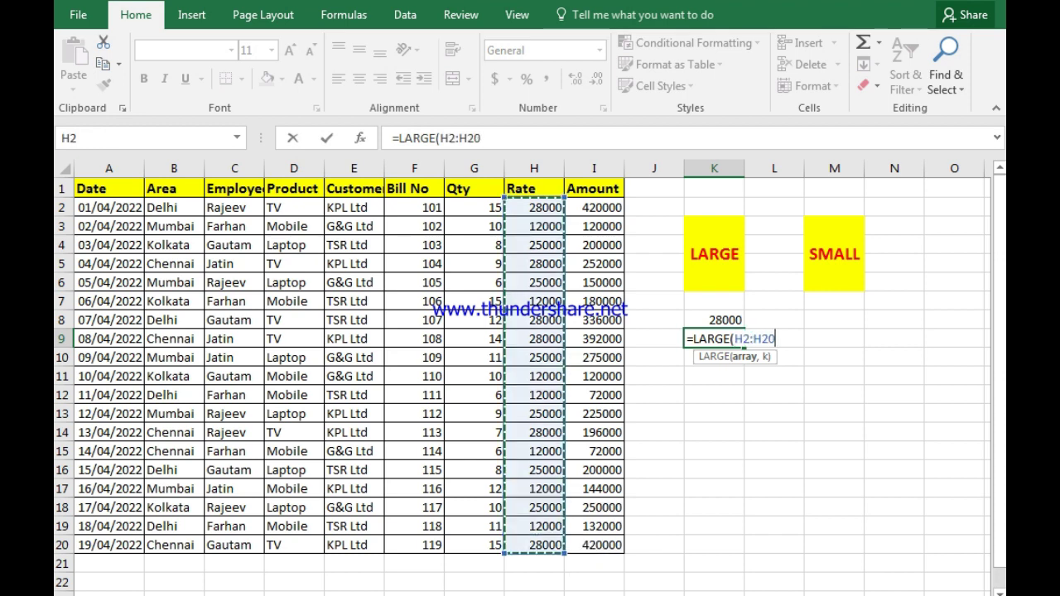
type(",")
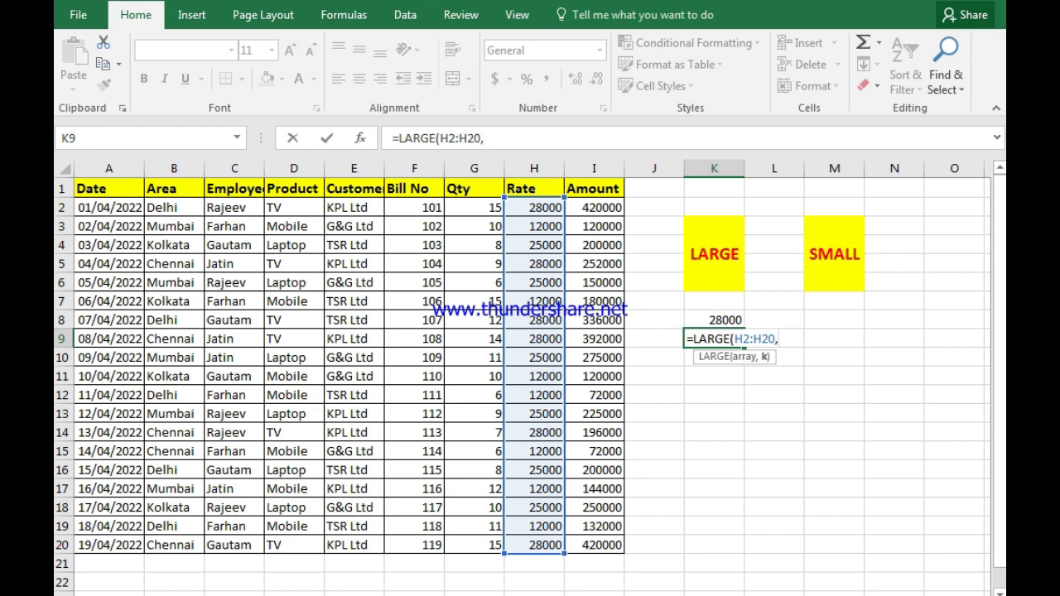
type("2")
type(")")
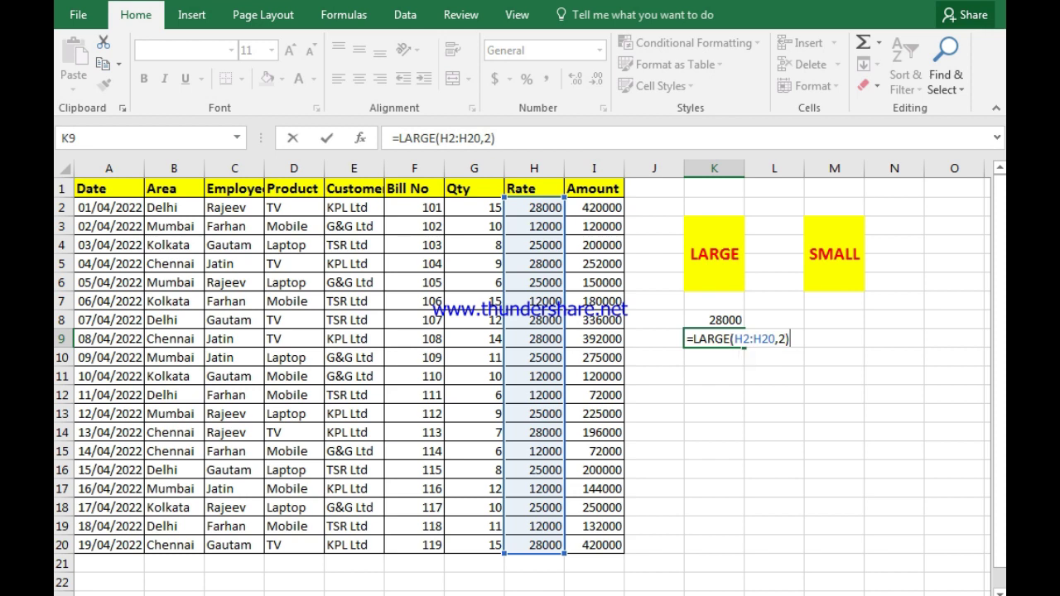
key("Return")
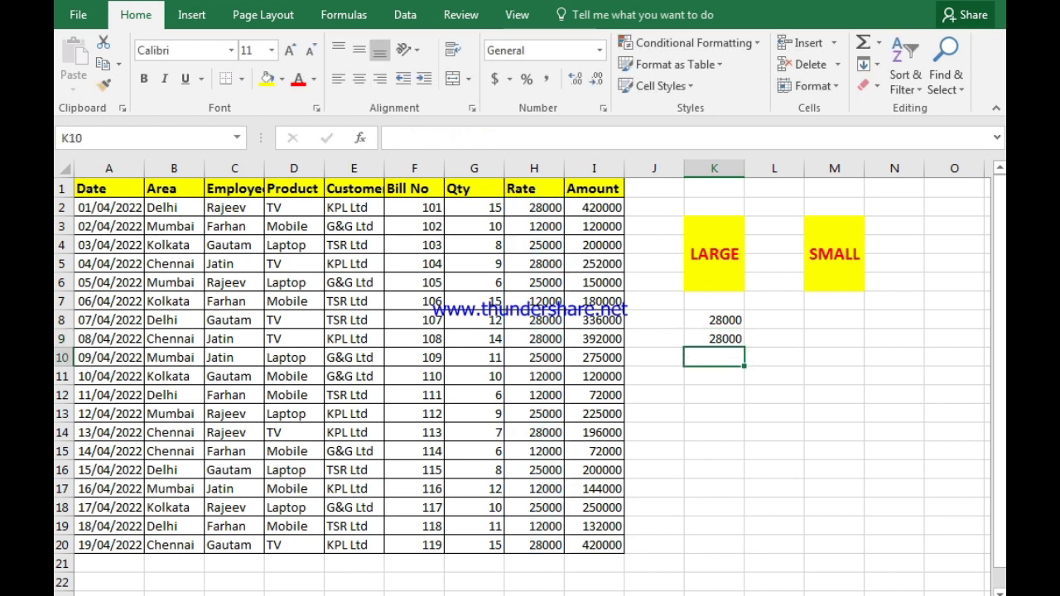
left_click(535, 545)
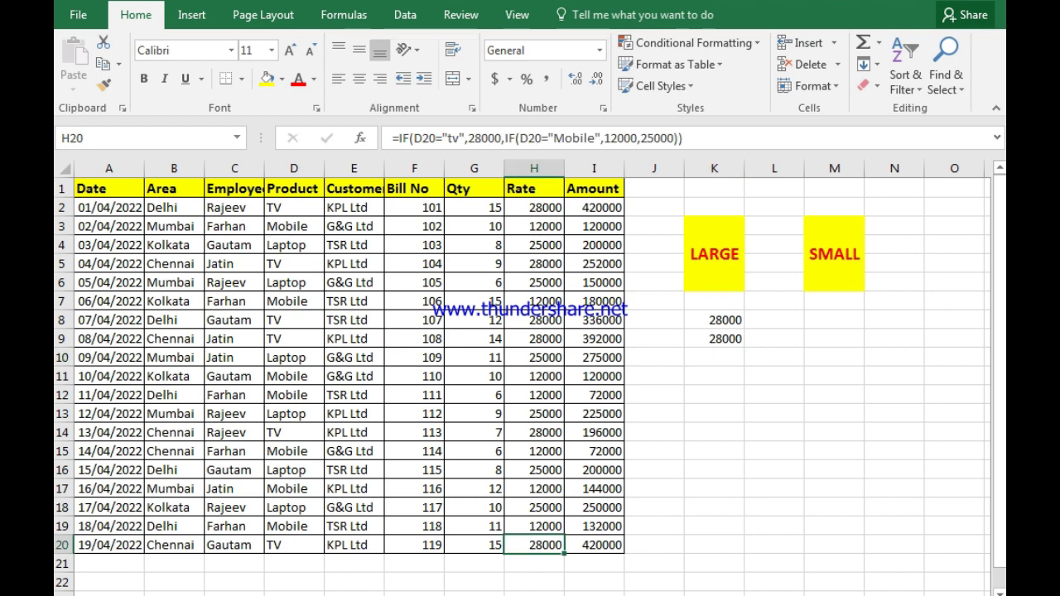
Change H20 to 27500 and H2 to 236000, then check the LARGE results in K8 and K9
type("27500")
key("Return")
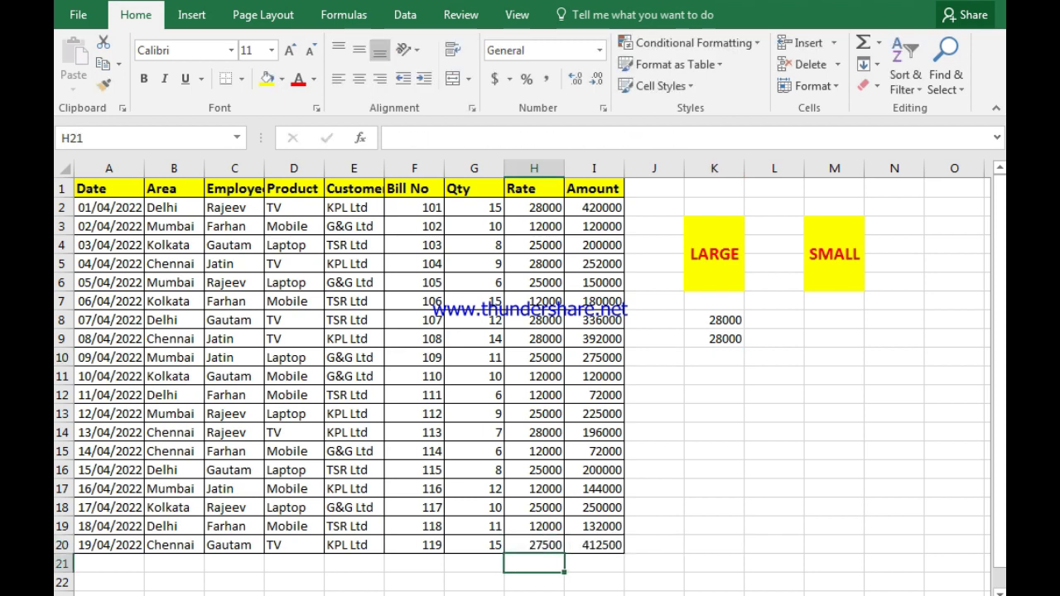
left_click(534, 207)
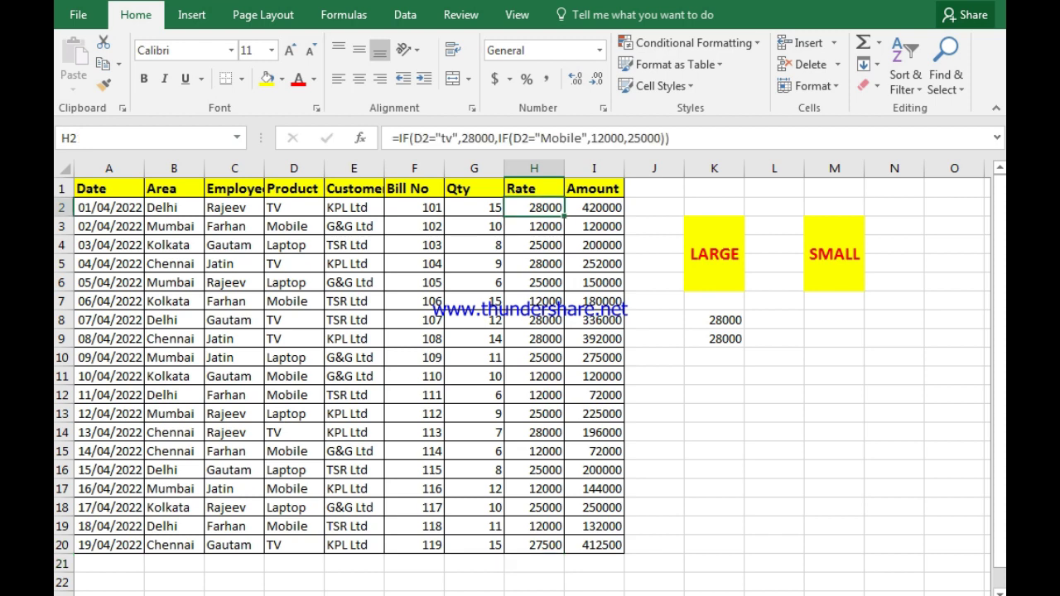
type("2360")
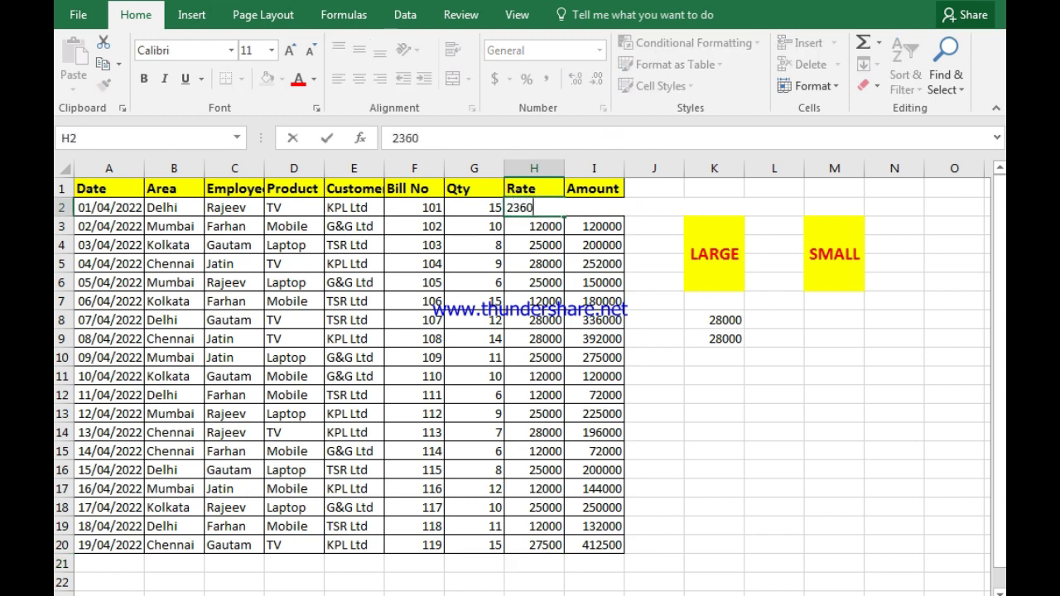
type("00")
key("Return")
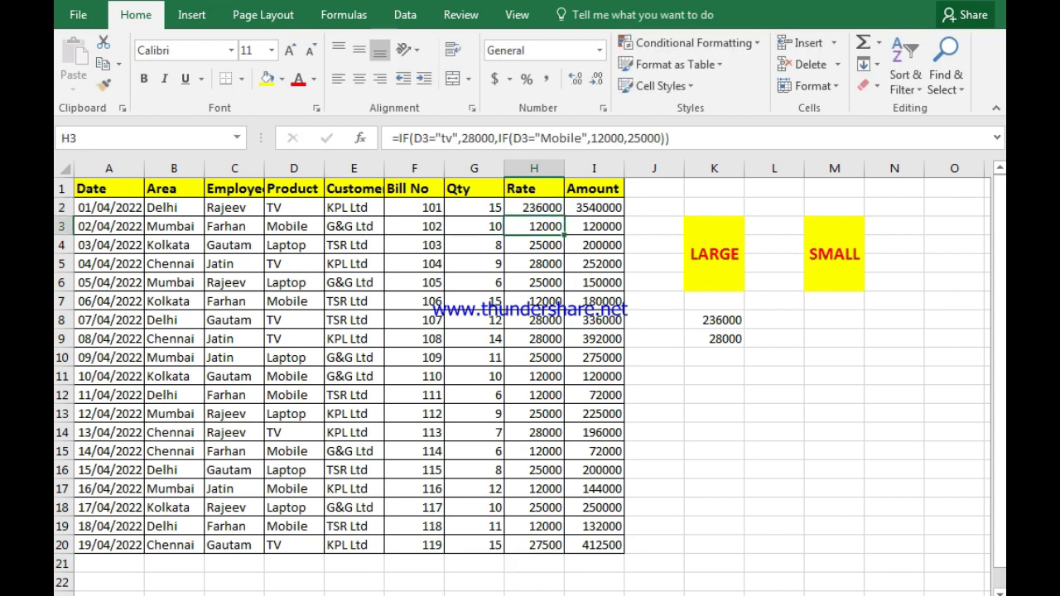
left_click(535, 207)
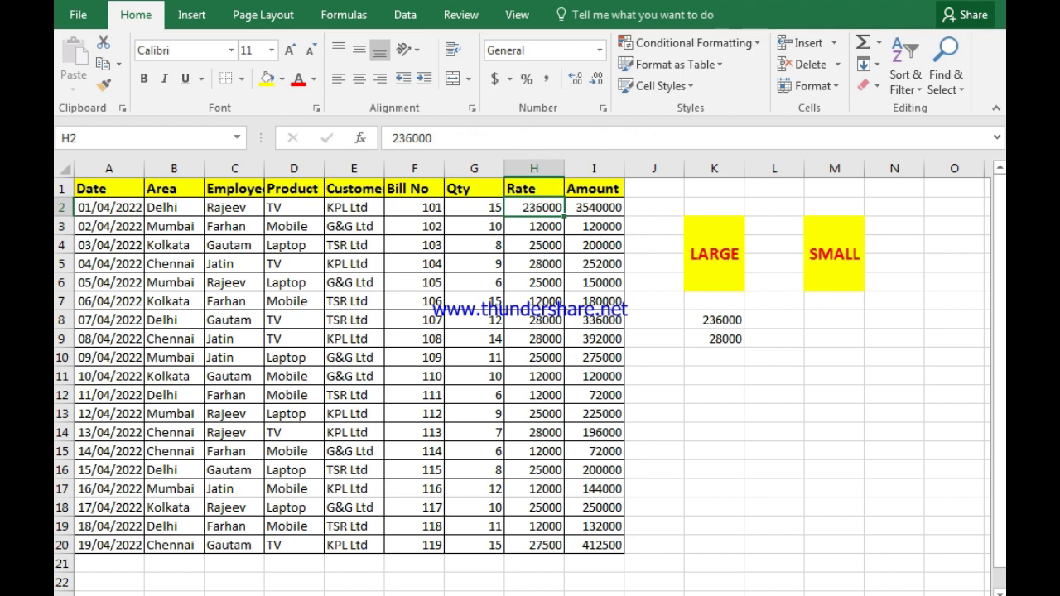
left_click(714, 320)
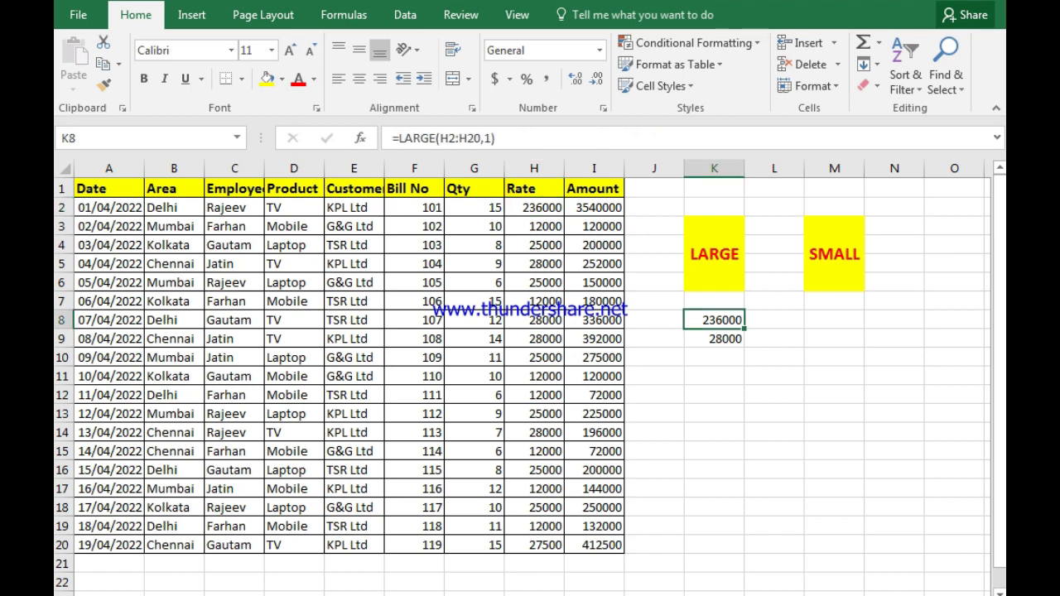
left_click(714, 339)
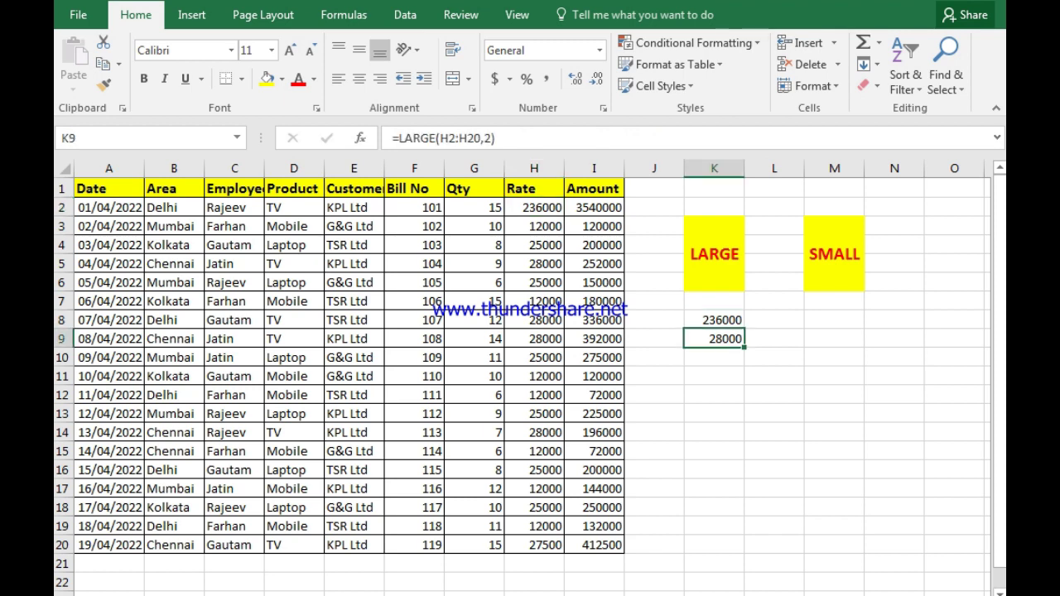
Overwrite the Rate in H5 with 1500 and in H9 with 260
left_click(534, 264)
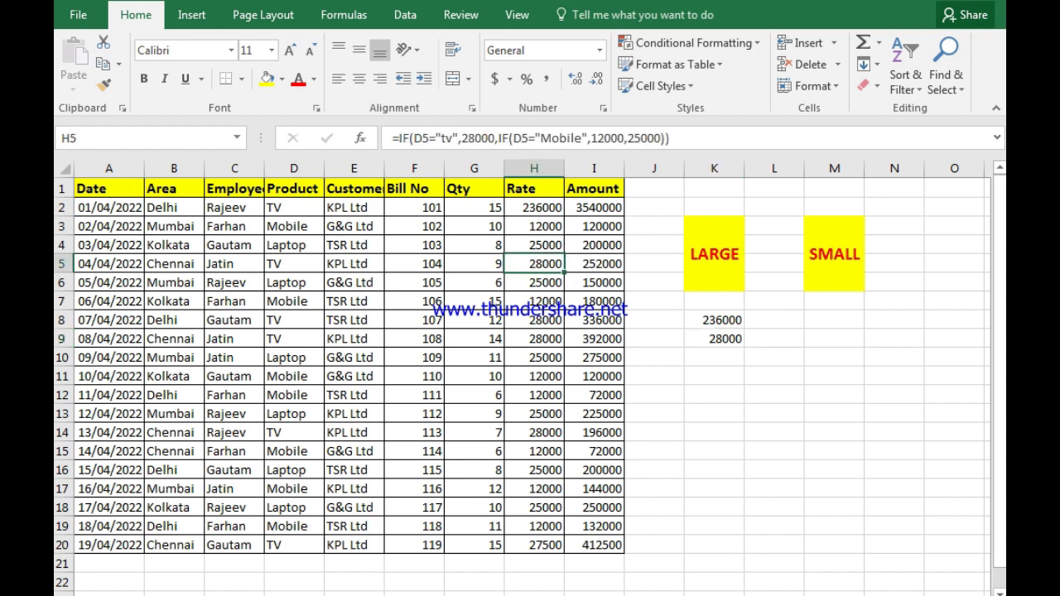
type("1500")
key("Return")
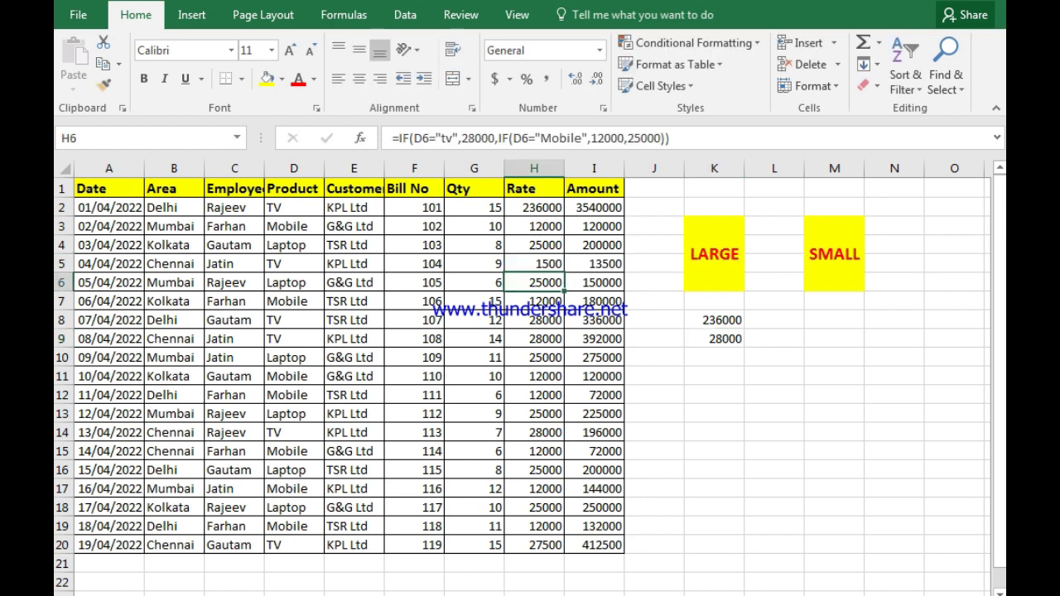
left_click(535, 339)
double_click(534, 339)
type("26")
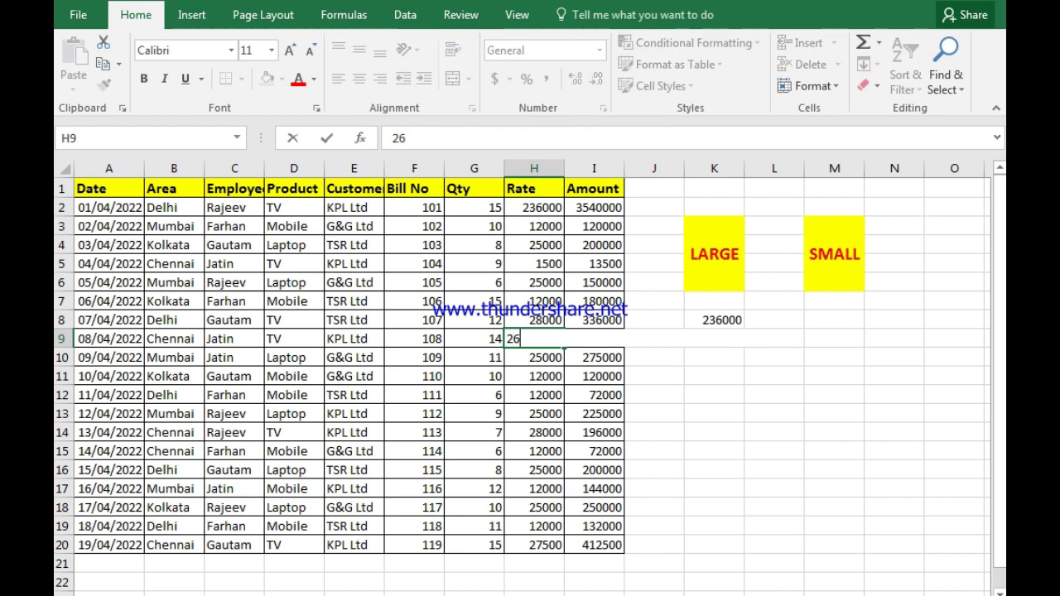
type("0")
key("Return")
Set H8 to 3650 and H14 to 2650, then verify K9 now shows 27500
double_click(535, 319)
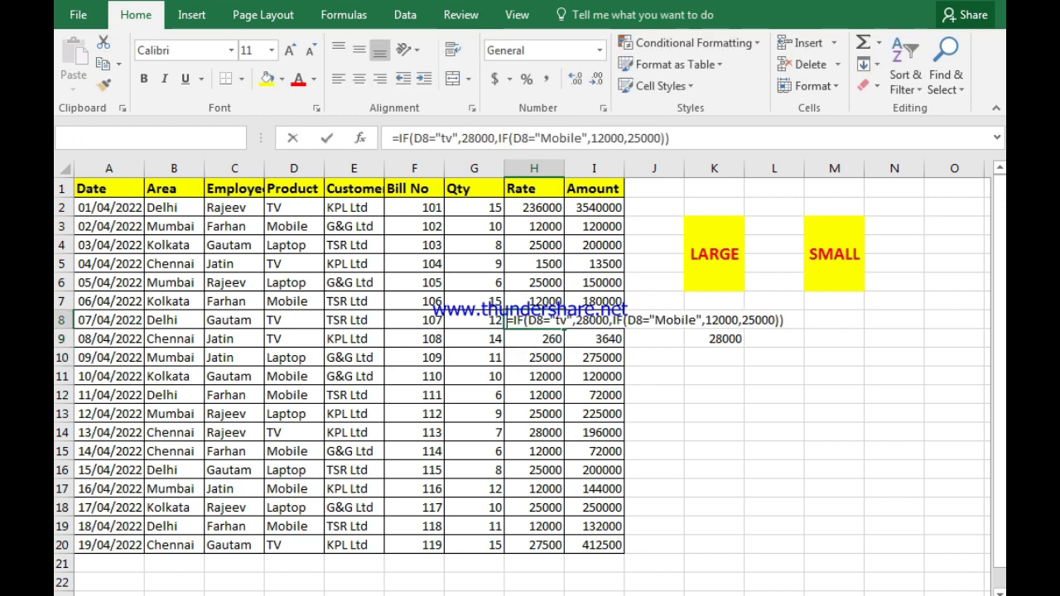
type("3650")
key("Return")
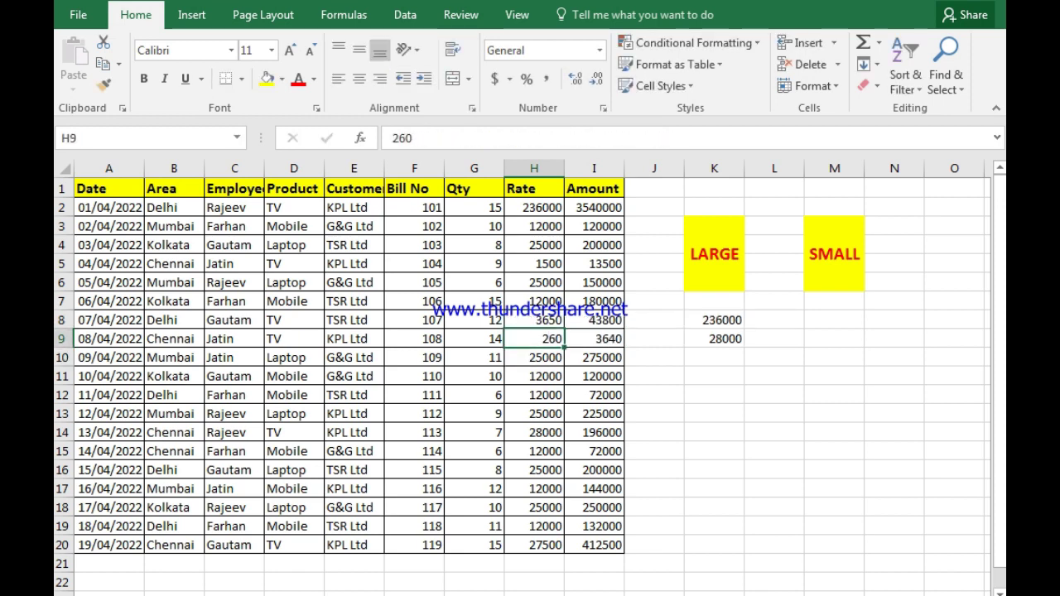
left_click(534, 433)
type("2650")
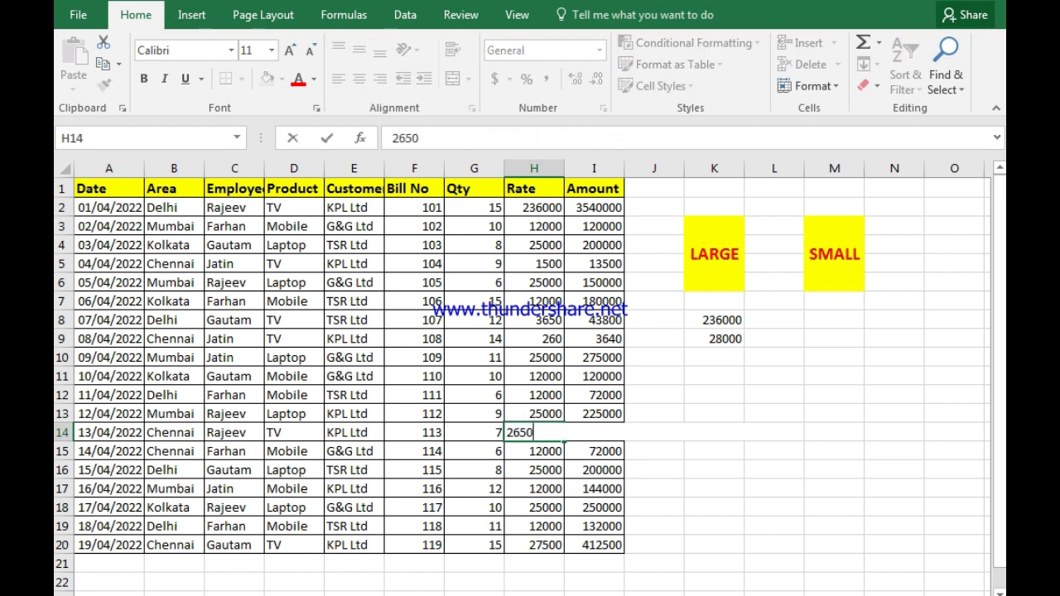
key("Return")
left_click(714, 339)
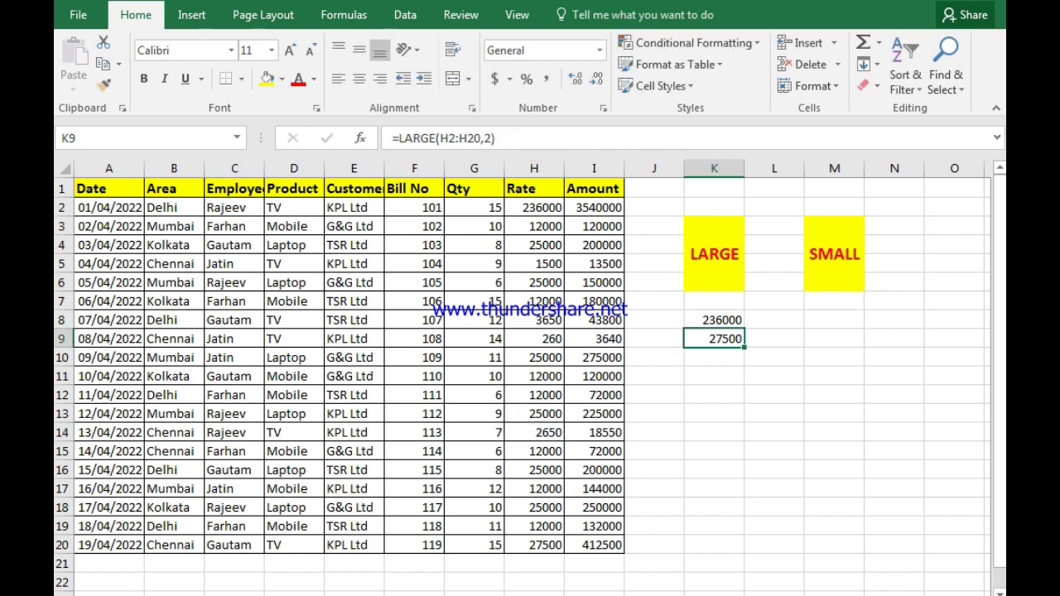
left_click(534, 545)
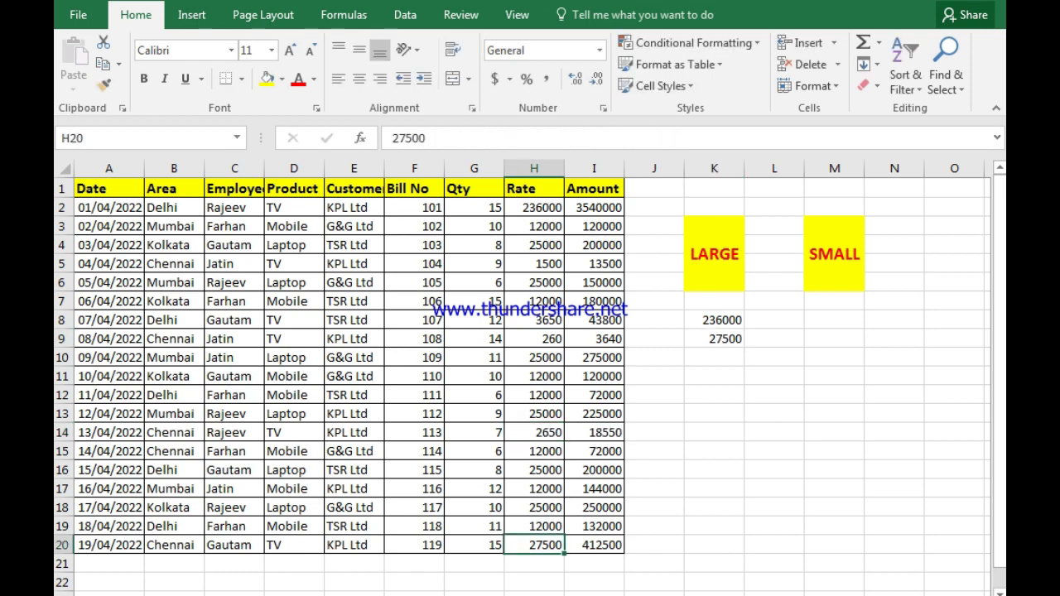
Enter =SMALL(H2:H20,3) in M8, returning the third-lowest Rate, 2650
left_click(834, 320)
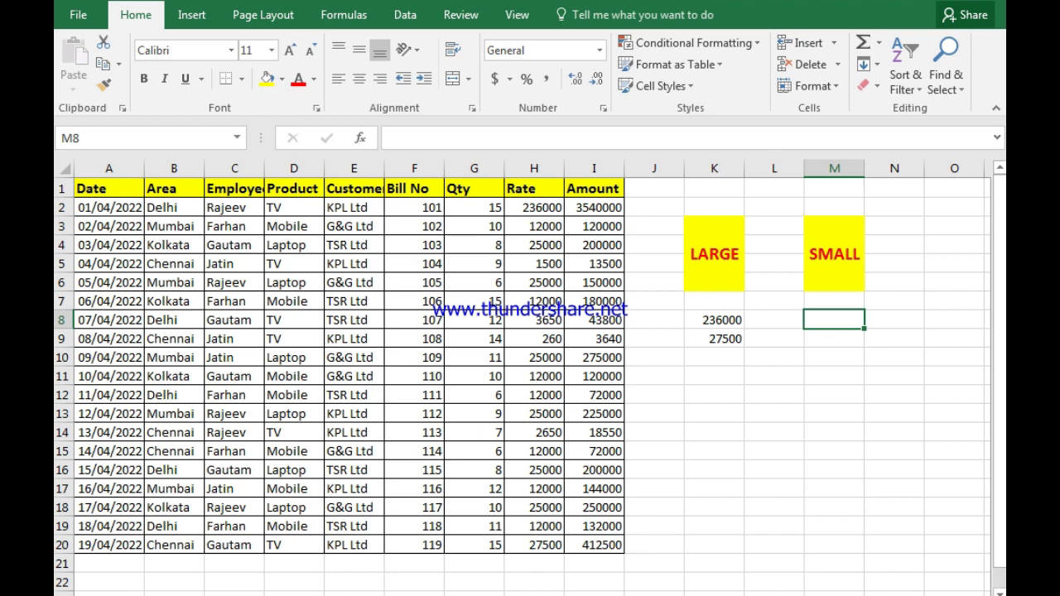
type("=SMA")
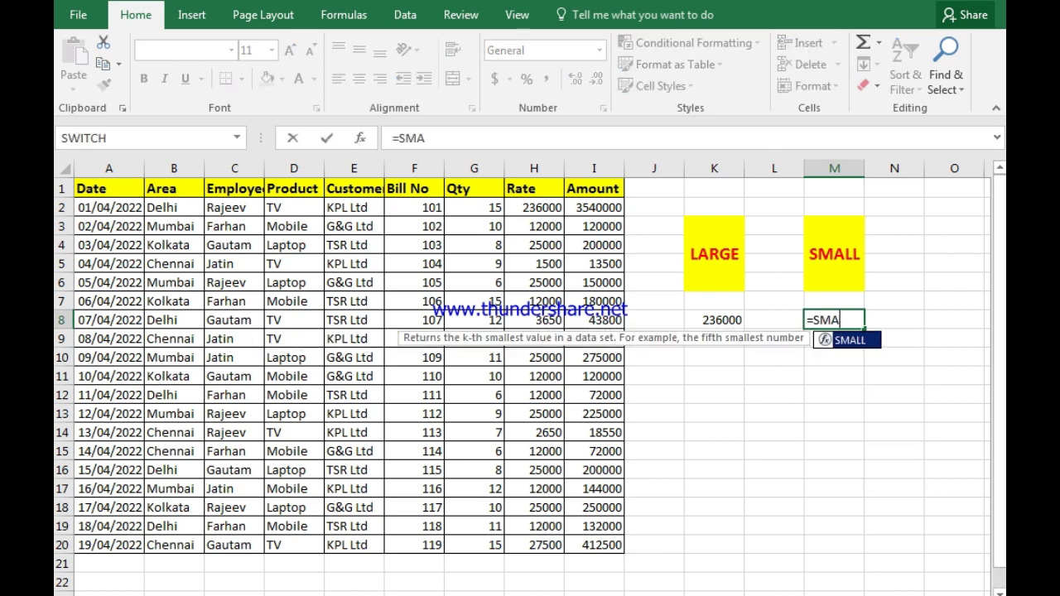
type("LL")
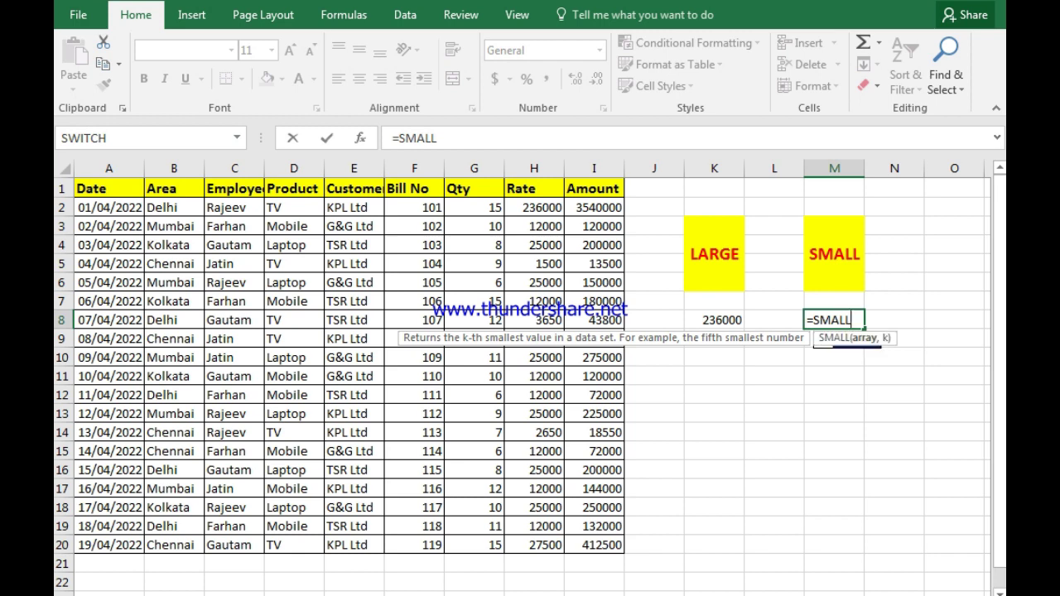
type("(")
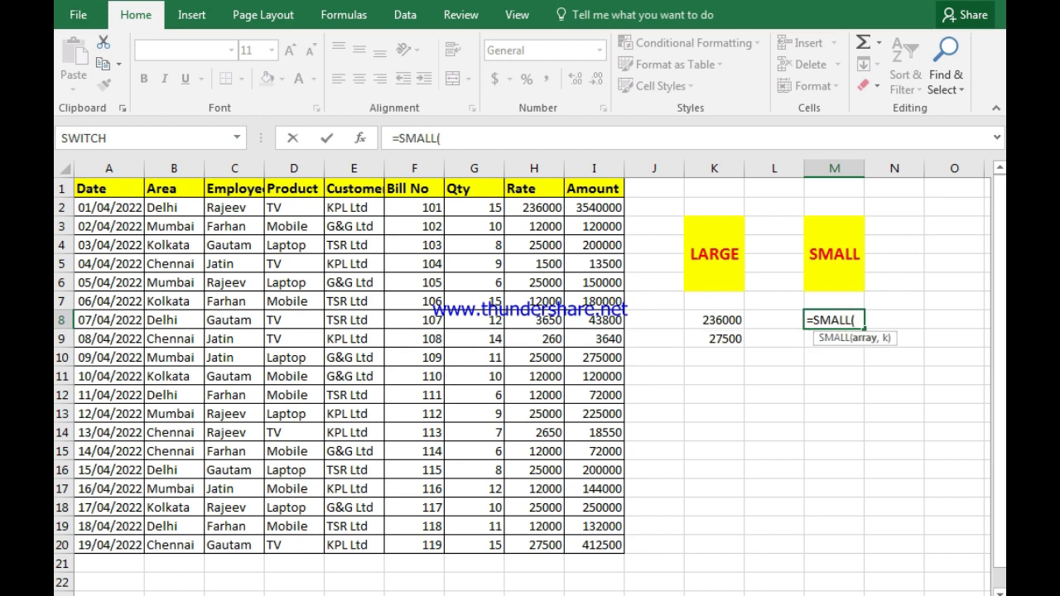
left_click_drag(534, 207, 535, 545)
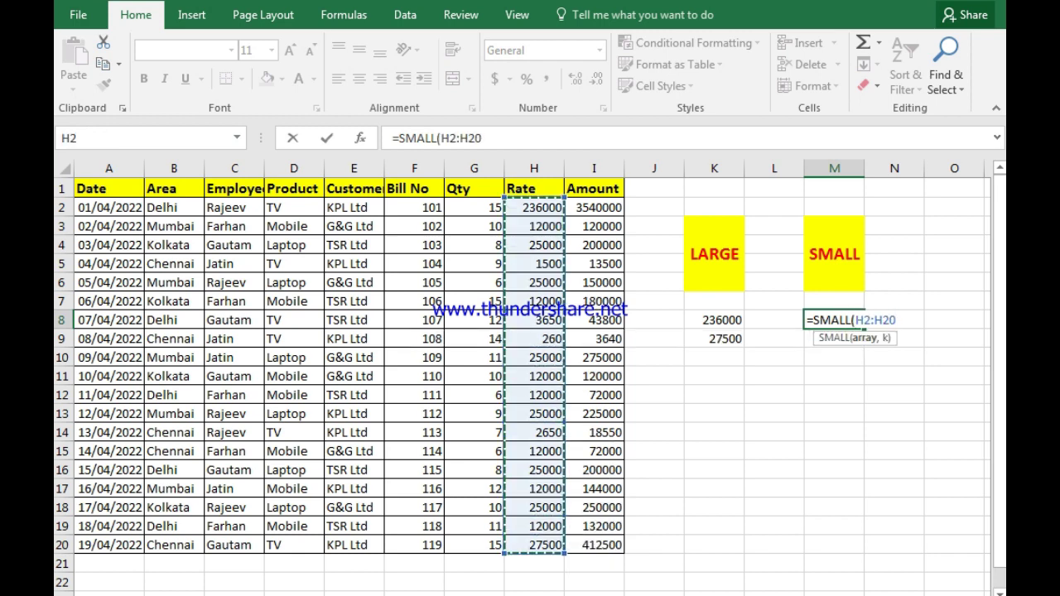
type(",")
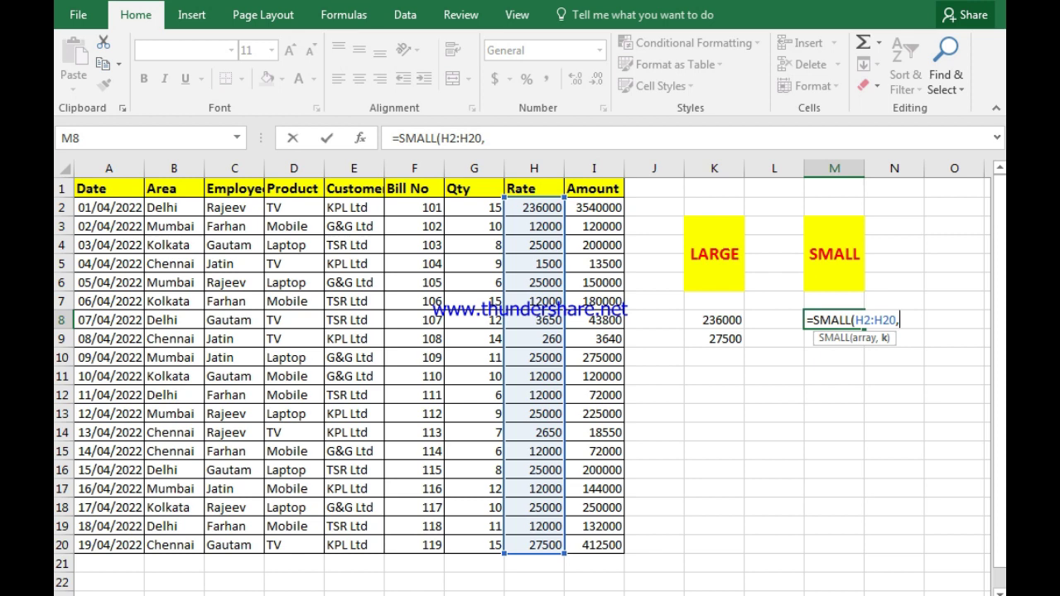
type("3")
type(")")
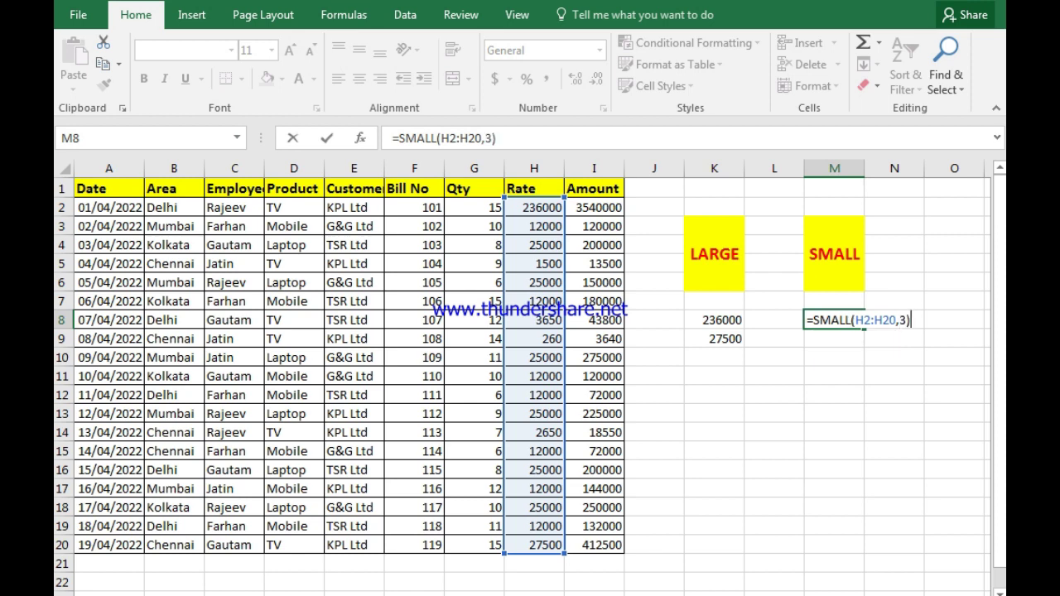
key("Return")
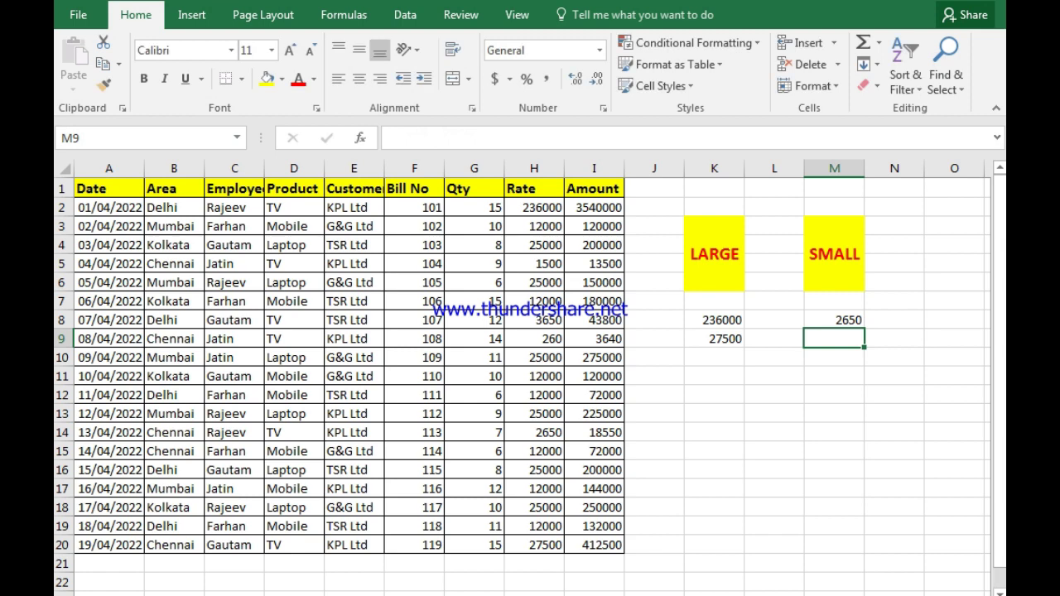